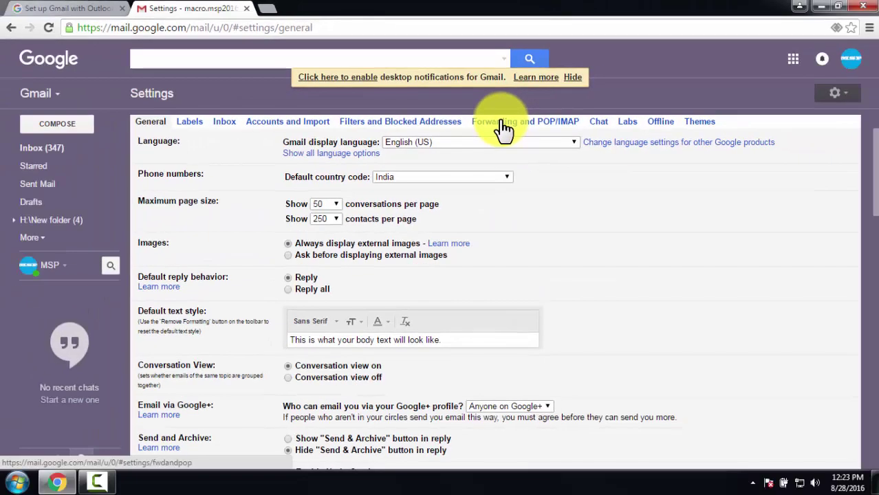
# Enable IMAP access in Gmail's forwarding and POP/IMAP settings and save the changes
pyautogui.click(502, 126)
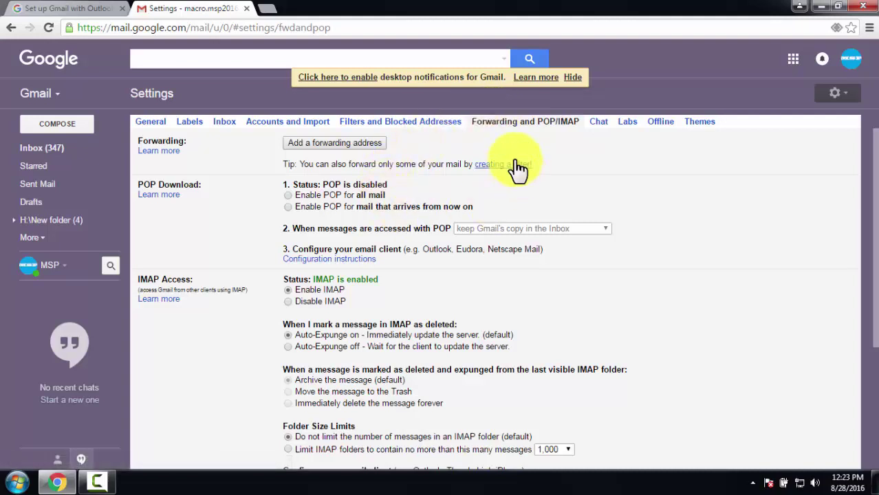
pyautogui.scroll(-2, 520, 168)
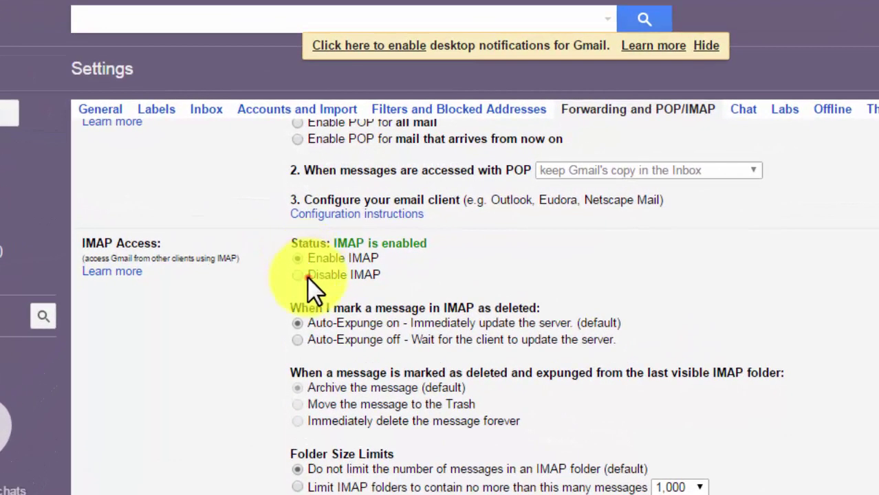
pyautogui.click(307, 275)
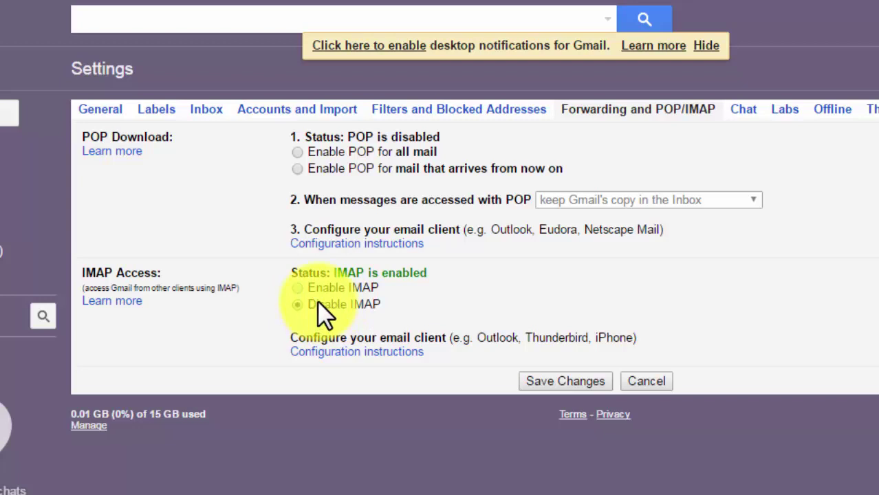
pyautogui.click(318, 288)
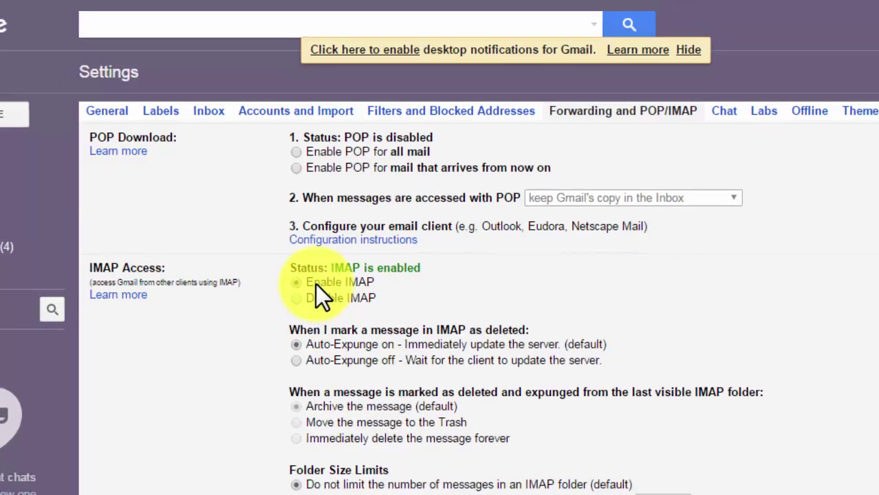
pyautogui.click(489, 461)
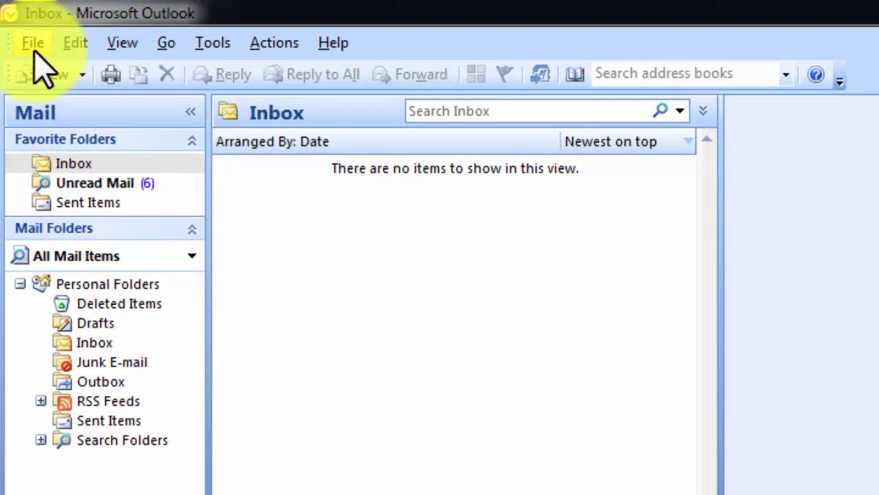
# Switch to Microsoft Outlook and start adding a new e-mail account from the account settings
pyautogui.click(207, 47)
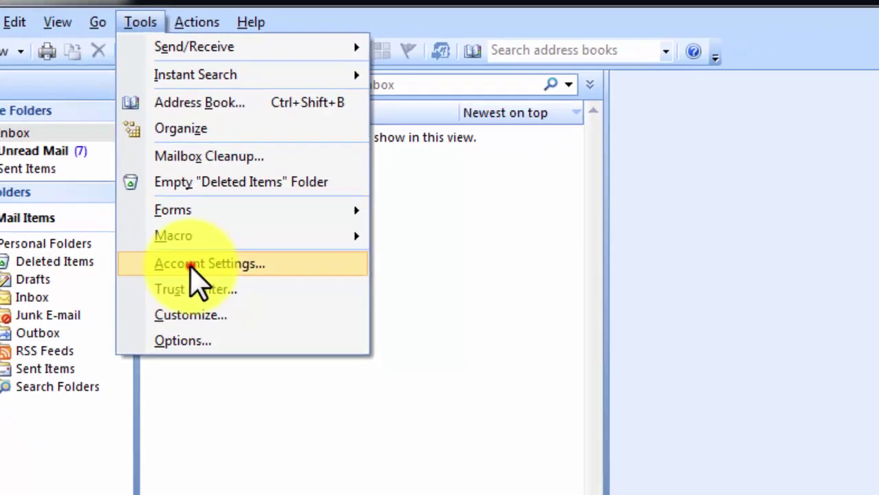
pyautogui.click(272, 310)
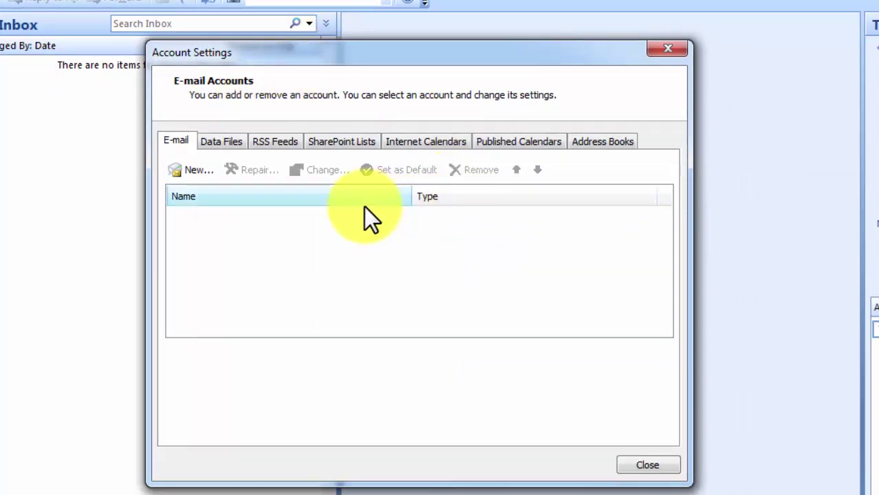
pyautogui.click(186, 175)
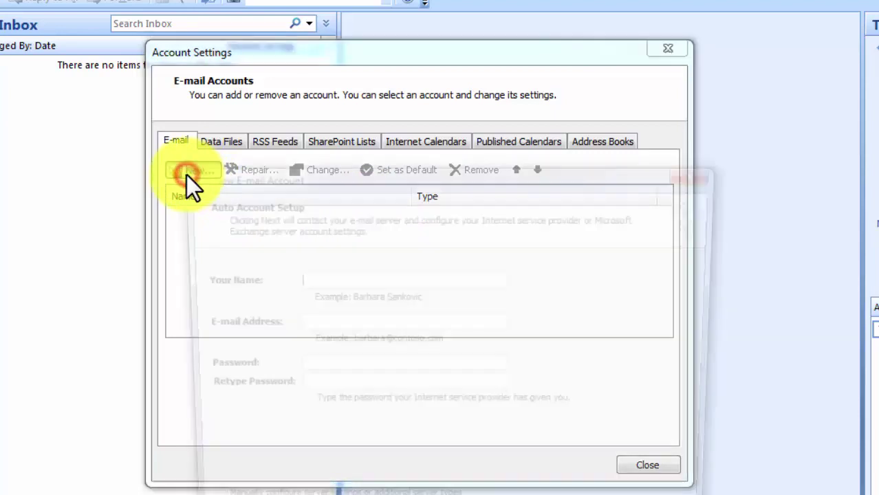
pyautogui.moveTo(332, 177); pyautogui.dragTo(304, 71)
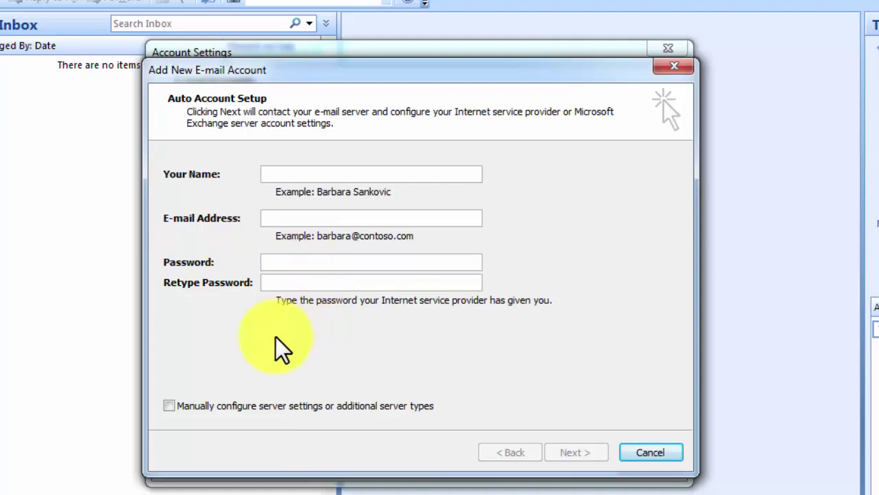
# Choose to configure the server settings manually and continue with the Internet E-mail service
pyautogui.click(171, 408)
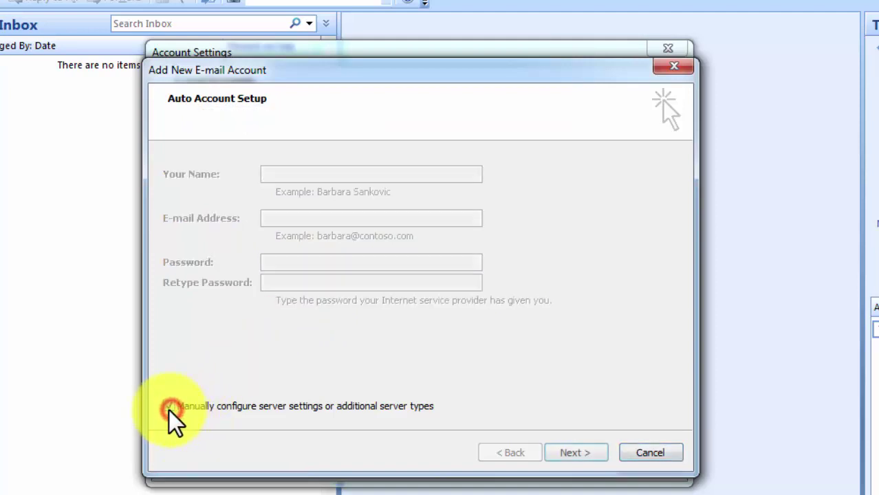
pyautogui.click(553, 453)
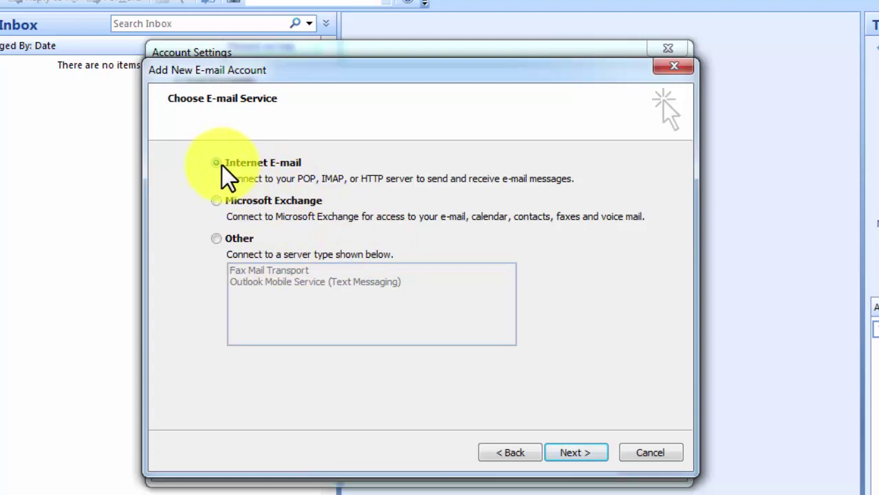
pyautogui.click(570, 454)
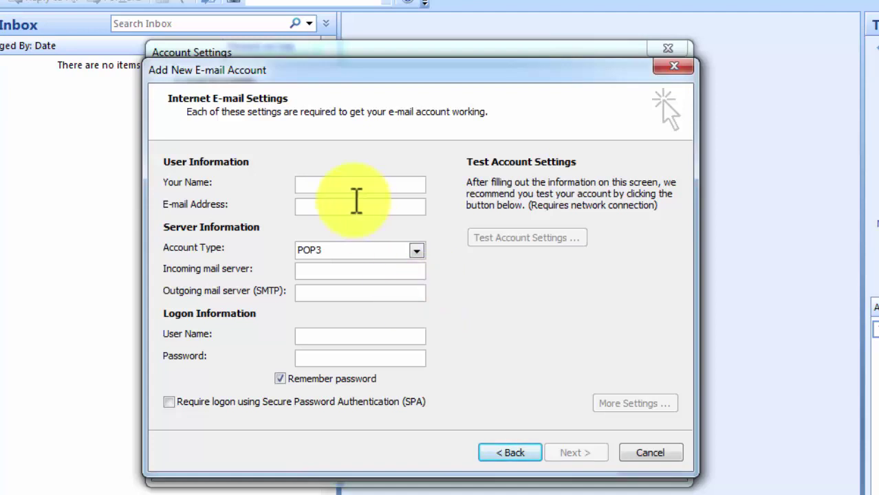
# Enter "macro" as the account's display name and fill in the Gmail e-mail address
pyautogui.write('macro')
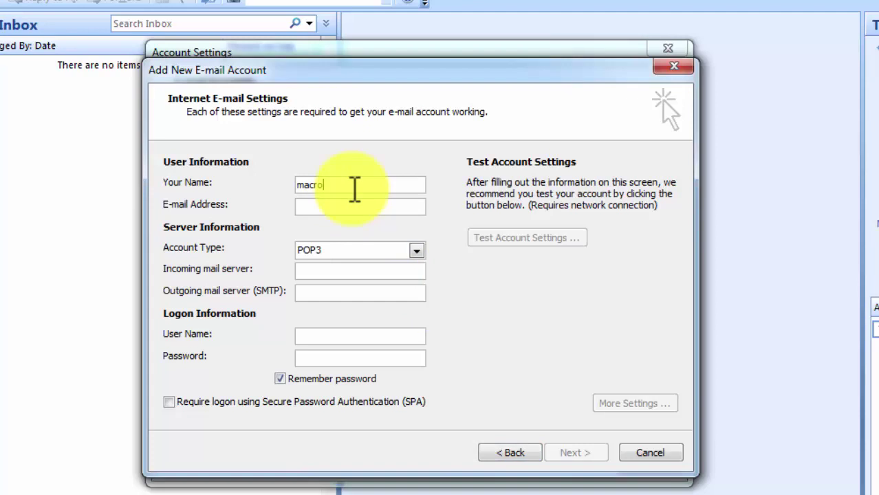
pyautogui.click(351, 209)
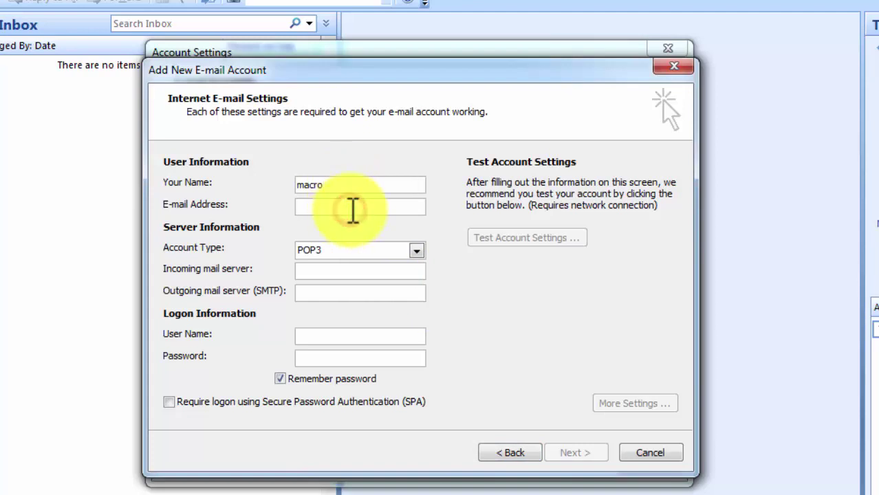
pyautogui.hotkey('ctrl', 'v')
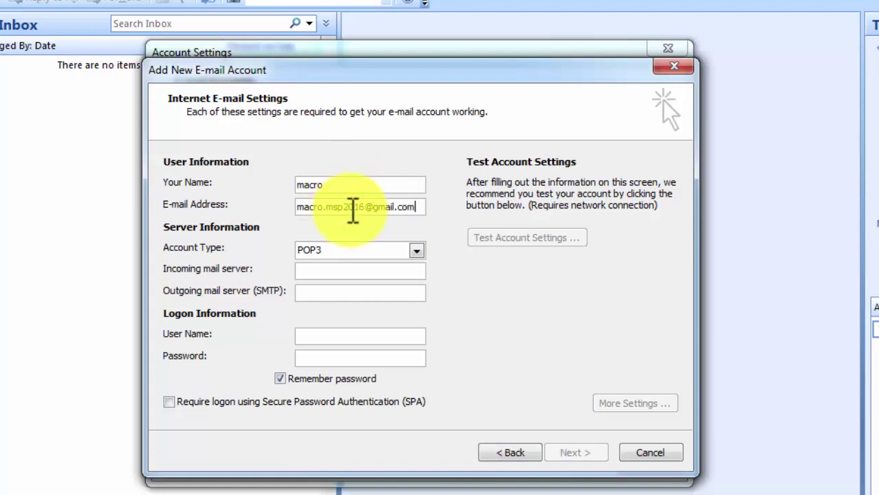
pyautogui.click(407, 251)
pyautogui.click(404, 251)
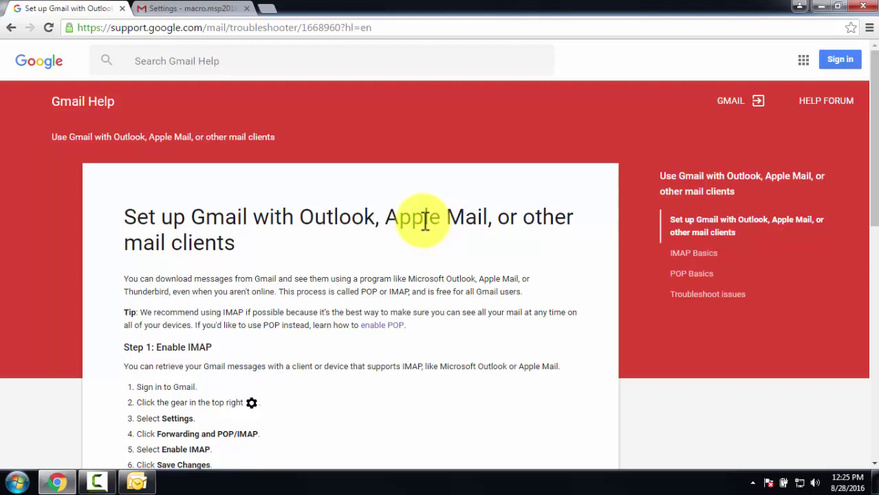
# Using the Gmail Help page's server table, set account type IMAP, incoming server imap.gmail.com, outgoing server smtp.gmail.com, and enter the account password
pyautogui.scroll(-2, 425, 220)
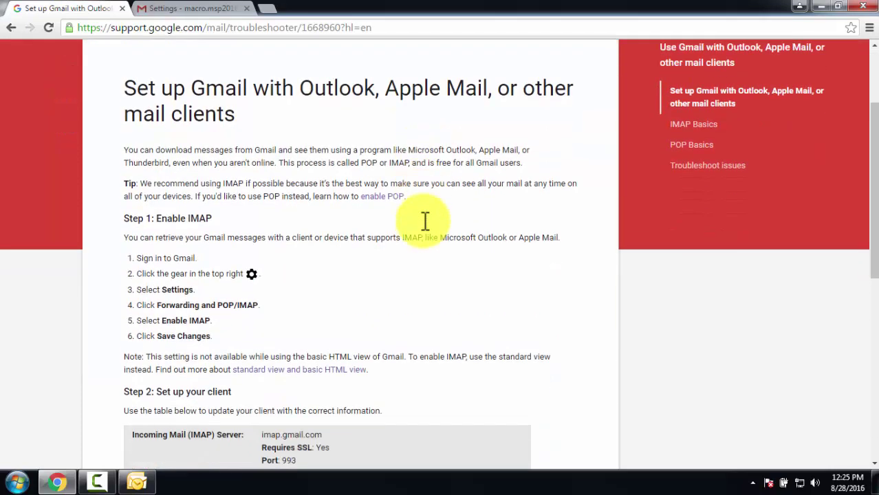
pyautogui.scroll(-2, 425, 222)
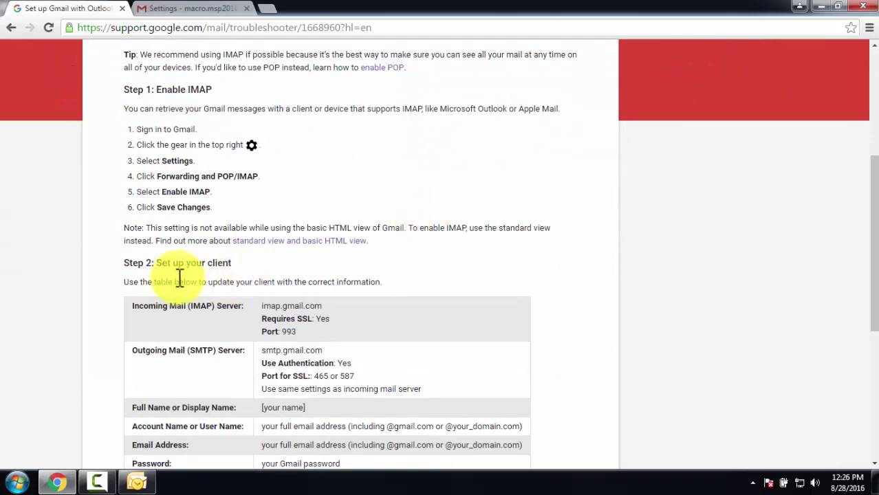
pyautogui.scroll(-1, 243, 269)
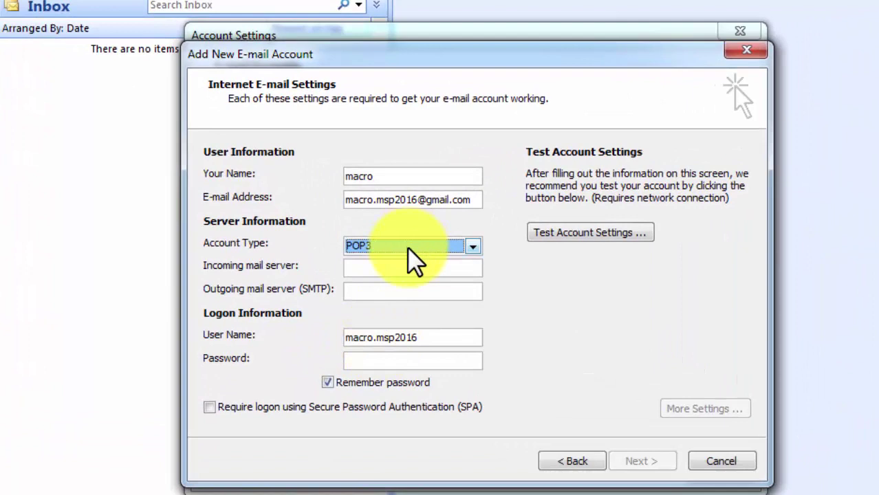
pyautogui.click(408, 249)
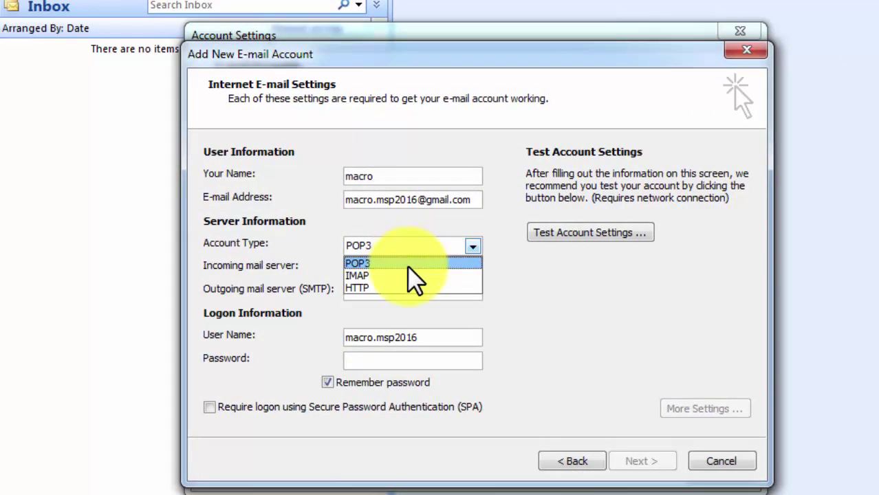
pyautogui.click(408, 275)
pyautogui.click(413, 269)
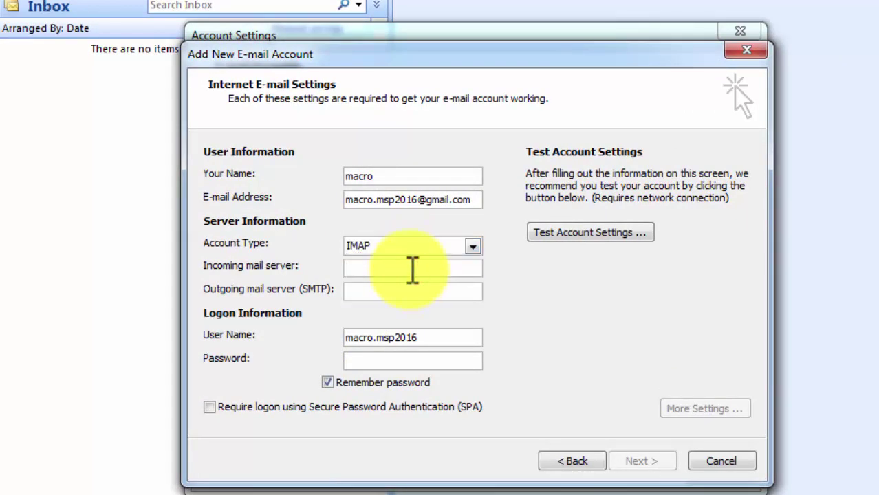
pyautogui.write('imap.gmail.com')
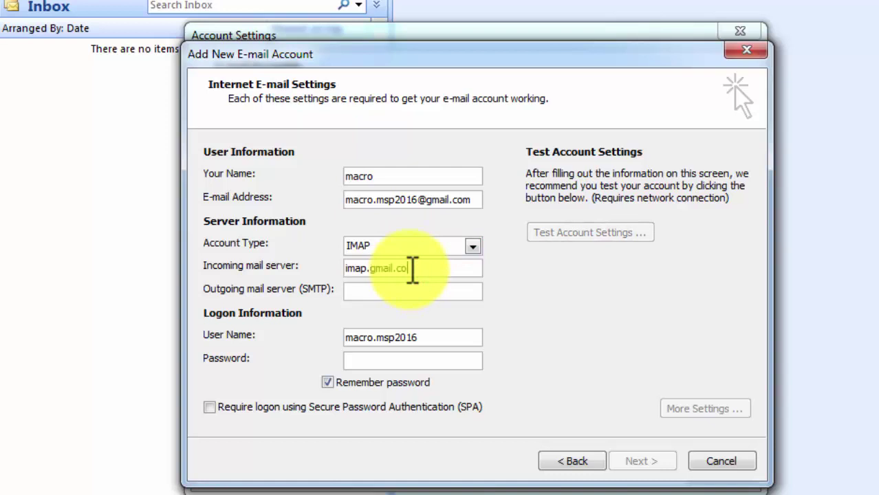
pyautogui.click(428, 294)
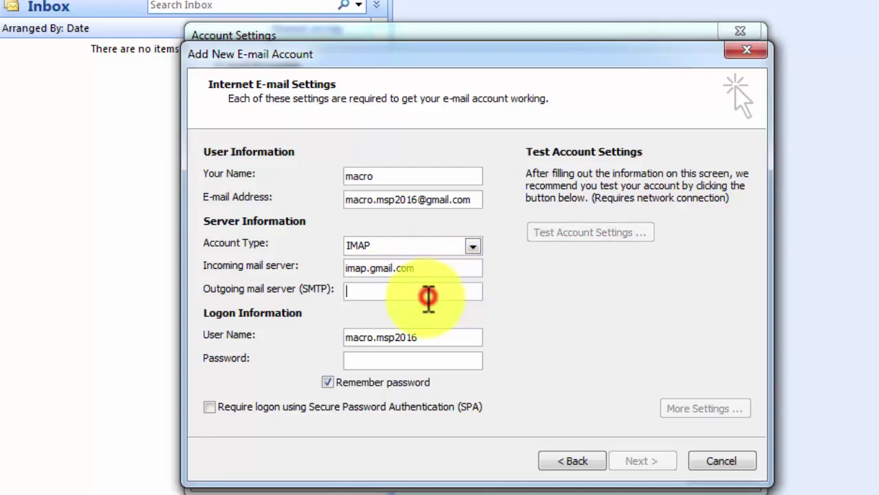
pyautogui.write('smtp.gmail.com')
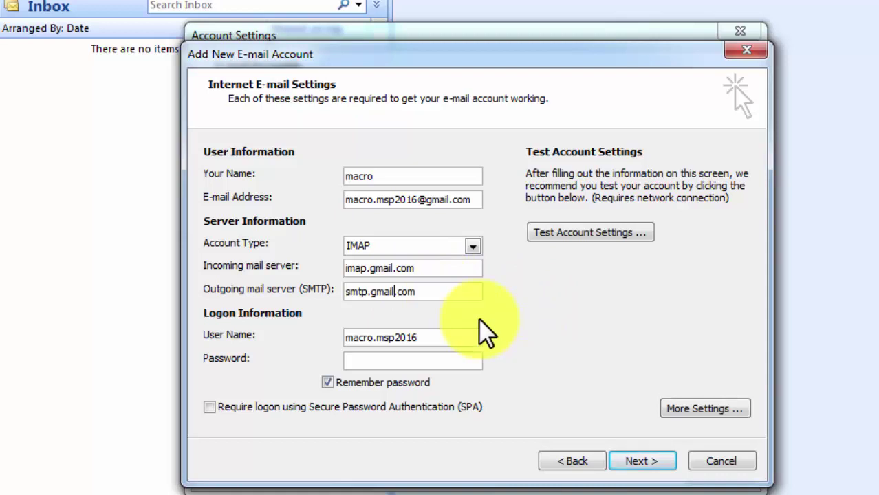
pyautogui.click(413, 360)
pyautogui.hotkey('ctrl', 'v')
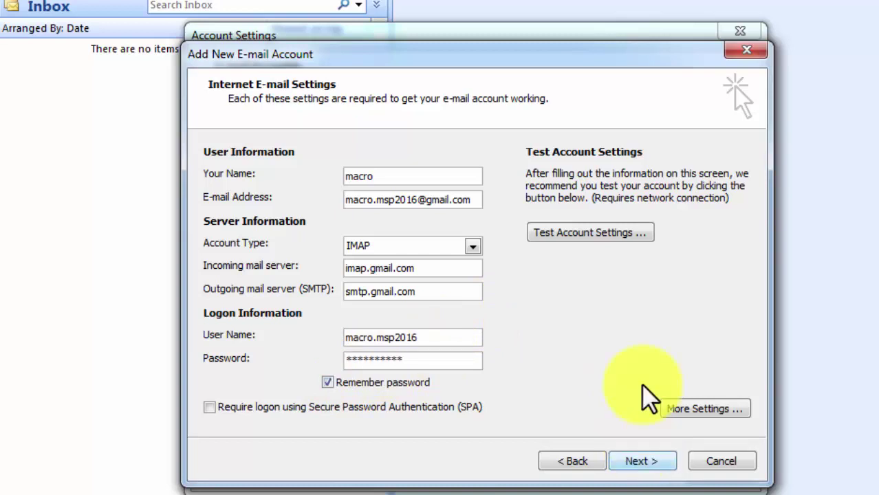
# Set the incoming IMAP server's encrypted connection type to SSL in the account's advanced settings
pyautogui.click(718, 413)
pyautogui.moveTo(442, 157); pyautogui.dragTo(528, 45)
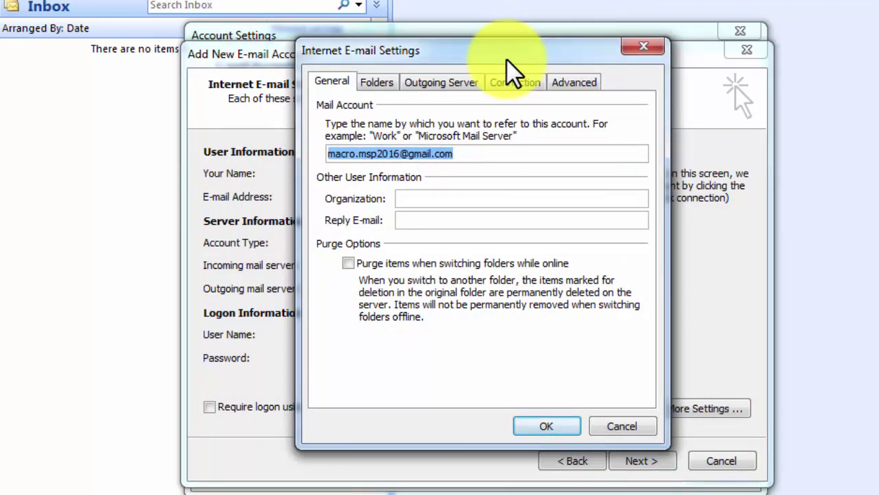
pyautogui.click(448, 83)
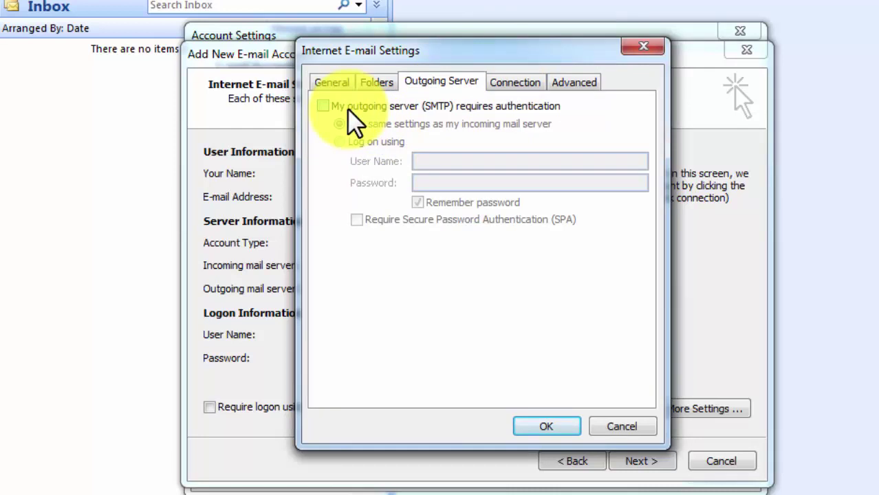
pyautogui.click(514, 84)
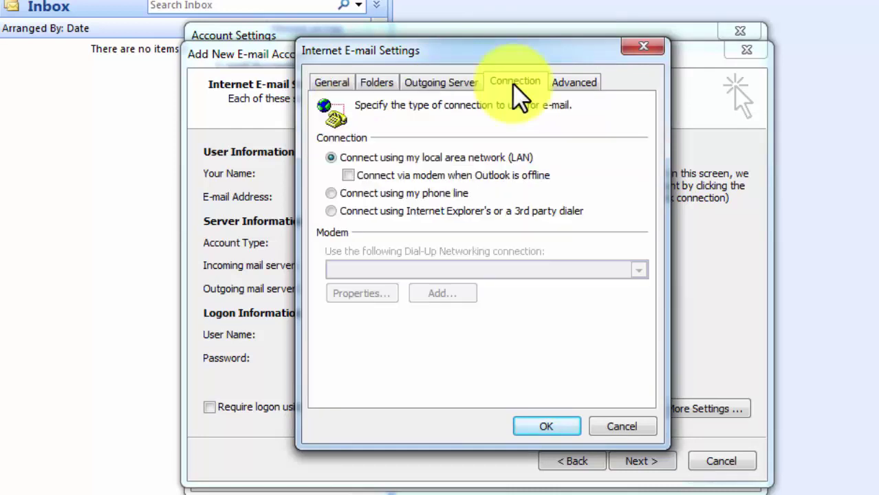
pyautogui.click(575, 84)
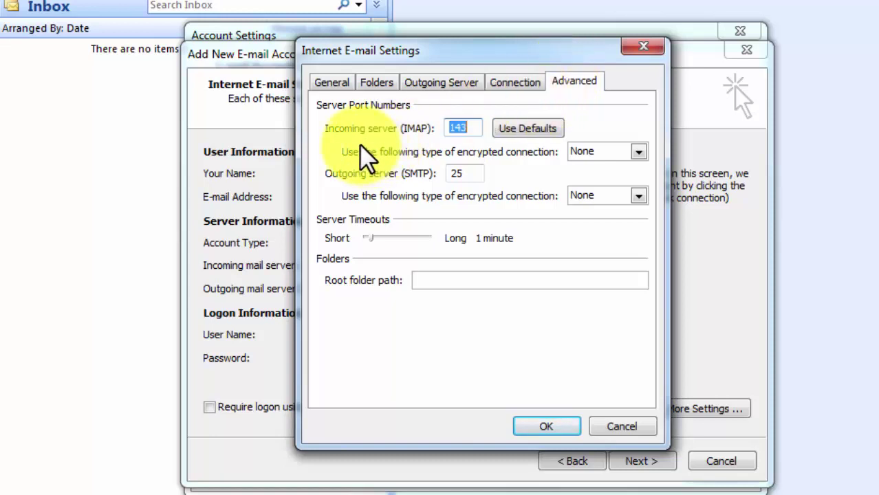
pyautogui.click(614, 151)
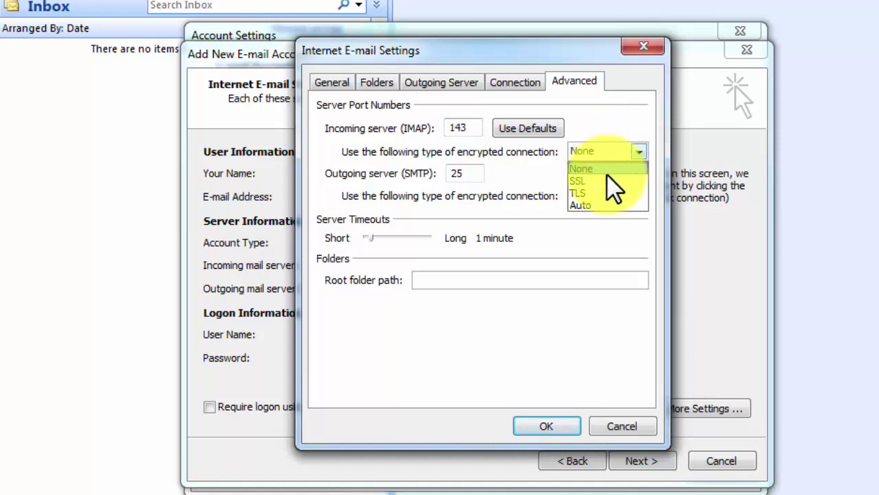
pyautogui.click(605, 179)
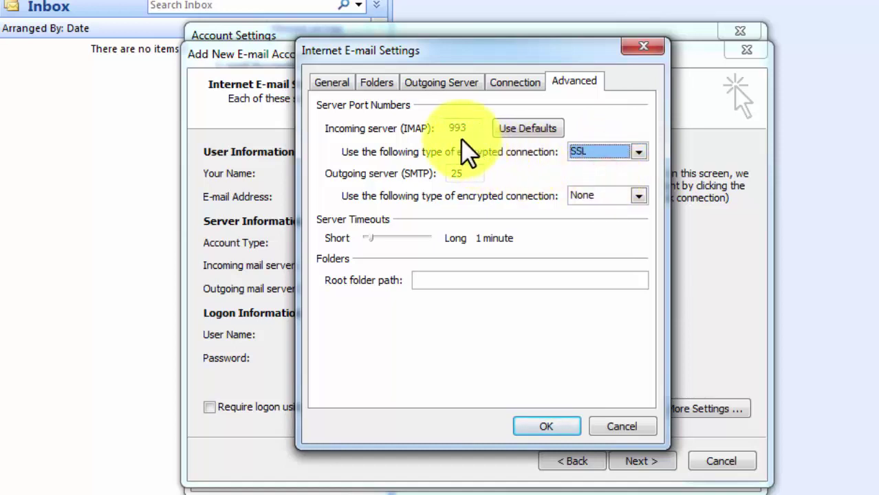
# Set the outgoing SMTP server's encrypted connection type to SSL and its port to 587
pyautogui.click(609, 200)
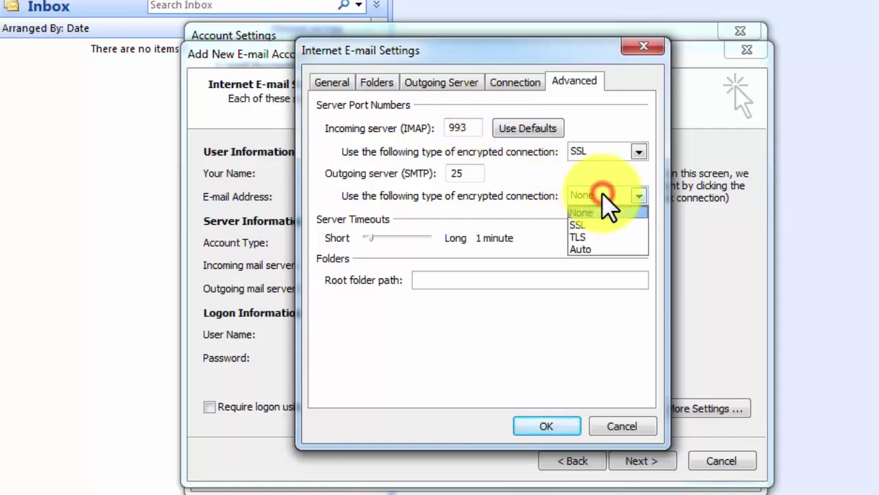
pyautogui.click(599, 225)
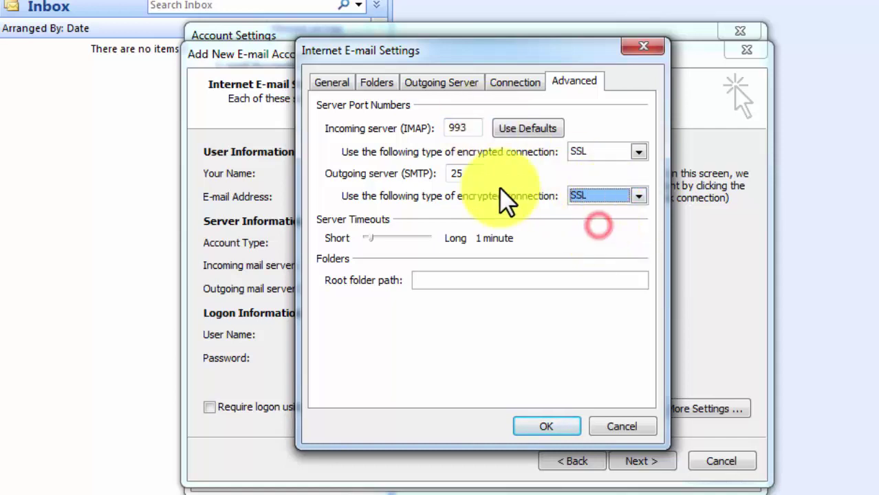
pyautogui.click(483, 173)
pyautogui.press('BackSpace')
pyautogui.press('BackSpace')
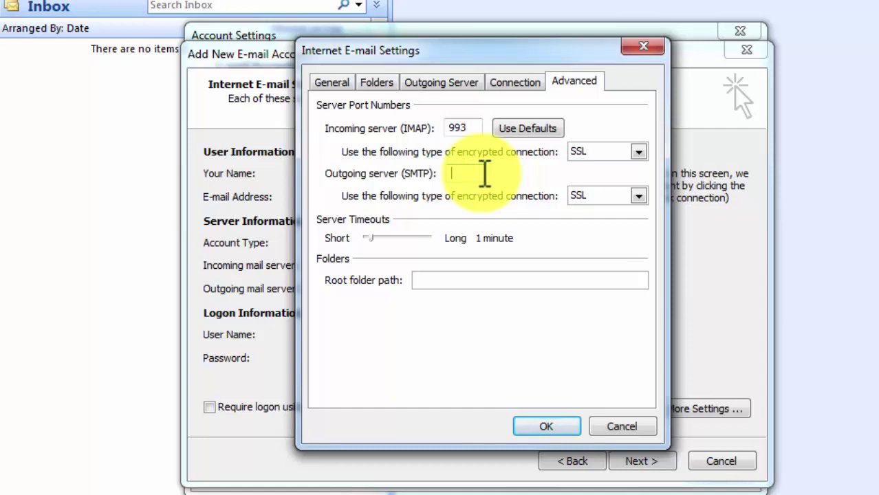
pyautogui.write('587')
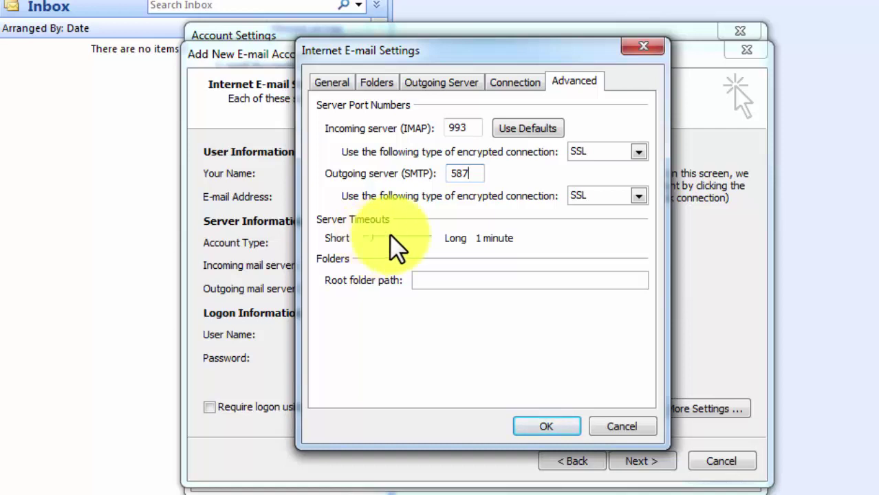
# Set the server timeout to 5 minutes 10 seconds and accept the account's advanced settings
pyautogui.moveTo(373, 238); pyautogui.dragTo(393, 238)
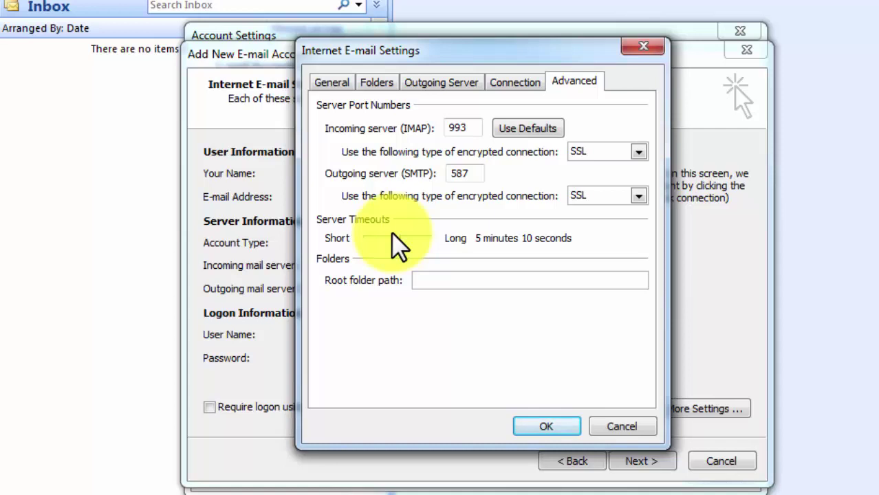
pyautogui.click(562, 427)
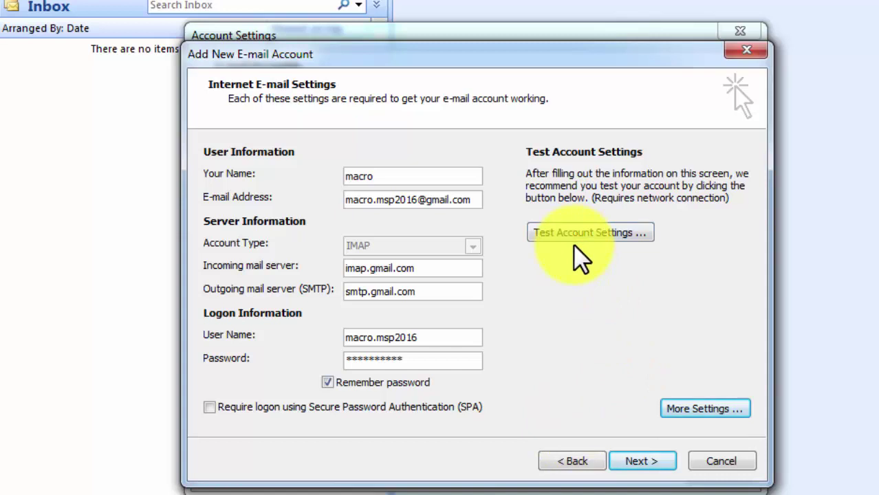
# Test the account settings, and complete the new e-mail account setup, closing the account settings
pyautogui.click(576, 232)
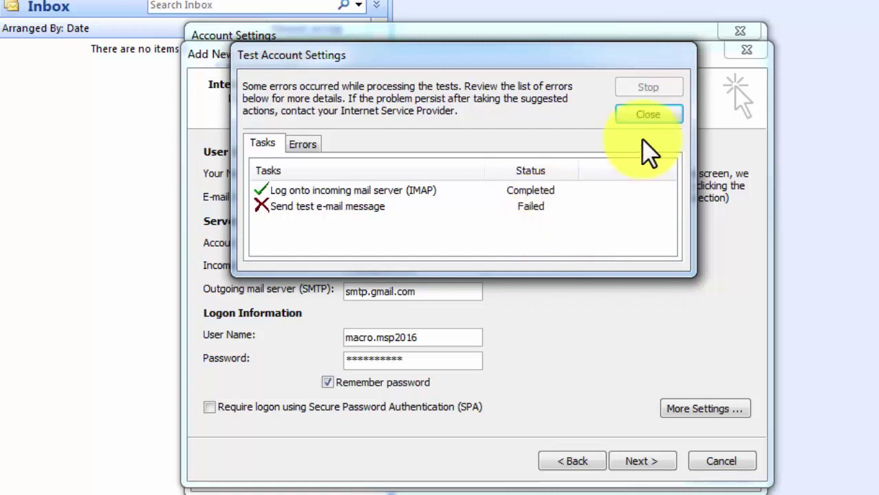
pyautogui.click(648, 116)
pyautogui.click(649, 448)
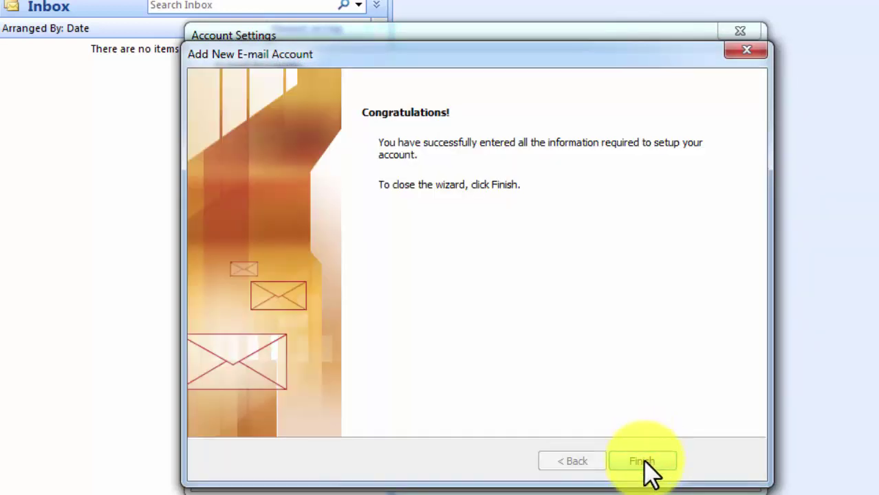
pyautogui.click(643, 460)
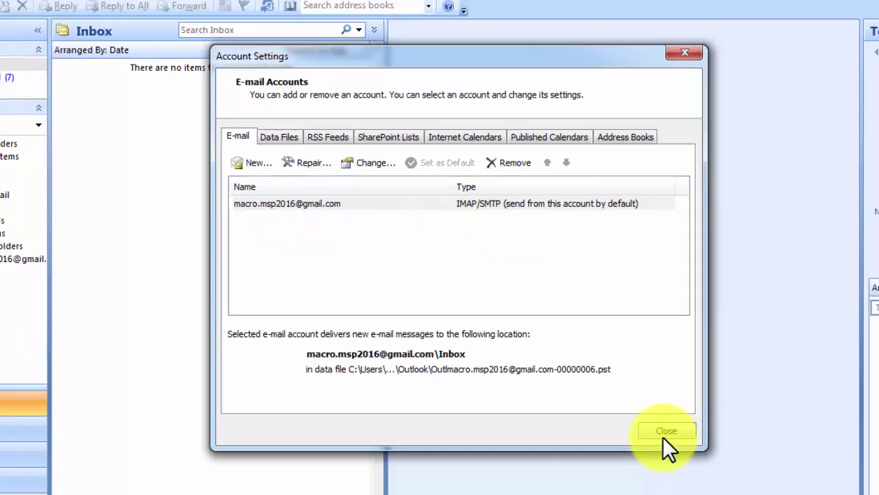
pyautogui.click(718, 474)
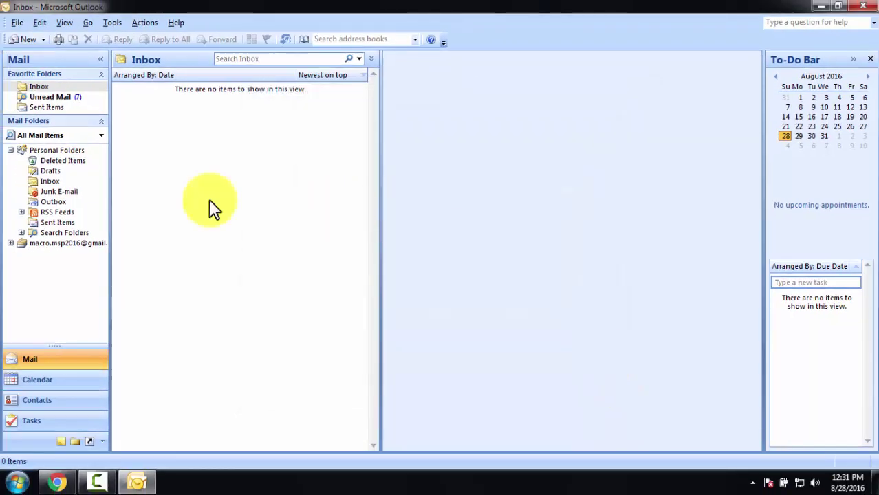
# Expand the new Gmail account's folders and look through the messages in its Inbox
pyautogui.click(11, 243)
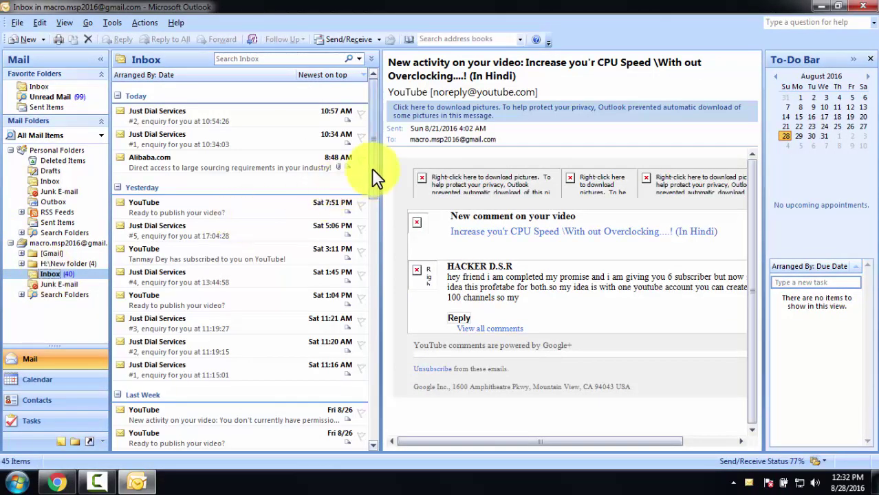
pyautogui.moveTo(373, 170)
pyautogui.mouseDown()
pyautogui.moveTo(349, 304)
pyautogui.moveTo(373, 167)
pyautogui.mouseUp()
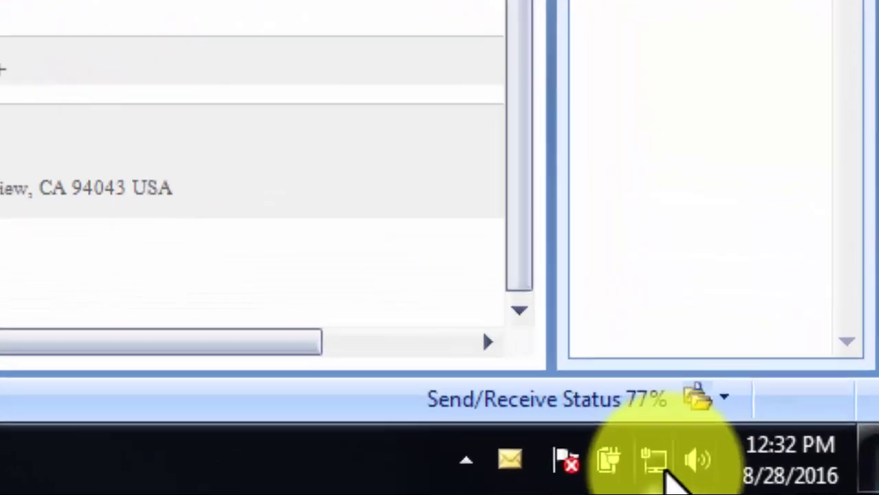